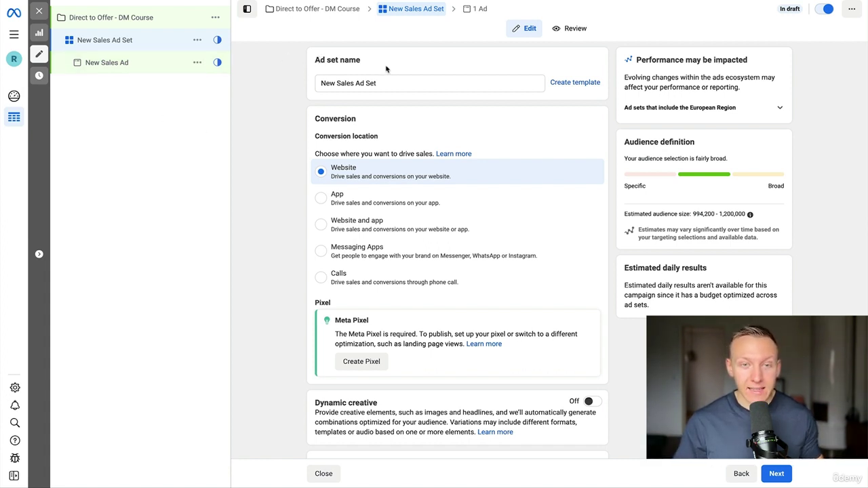
Rename the ad set as Winners.
left_click_drag(412, 84, 312, 82)
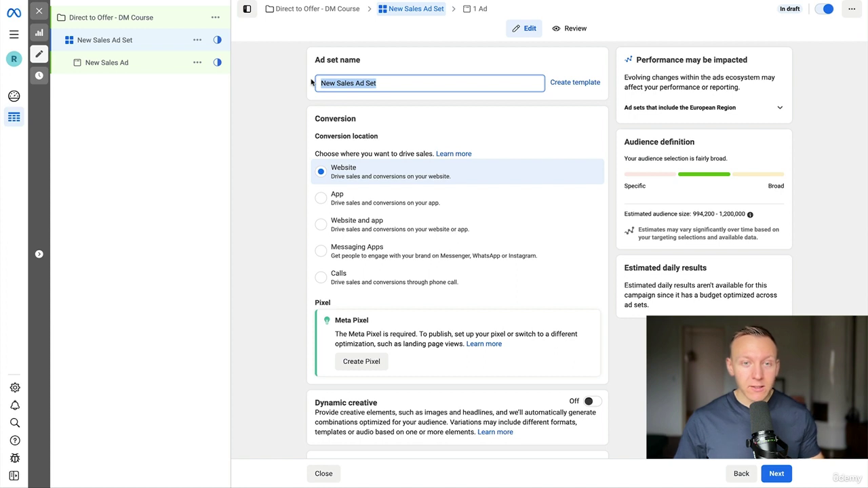
type("Winners")
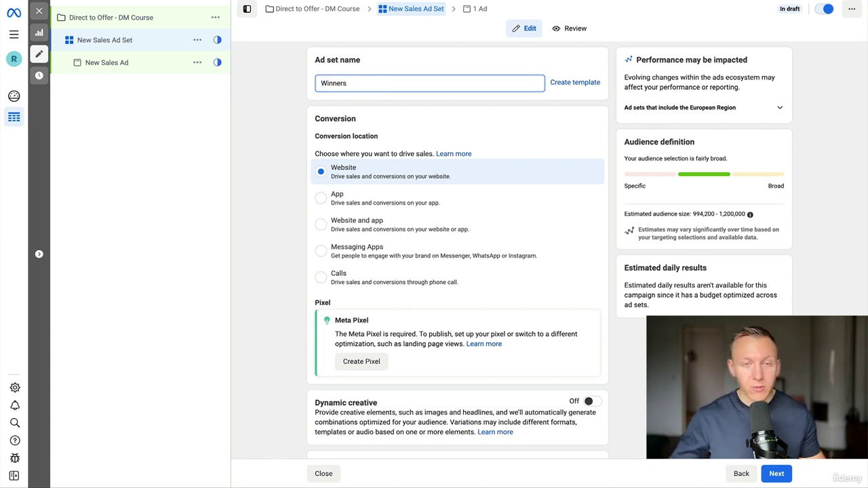
left_click(254, 101)
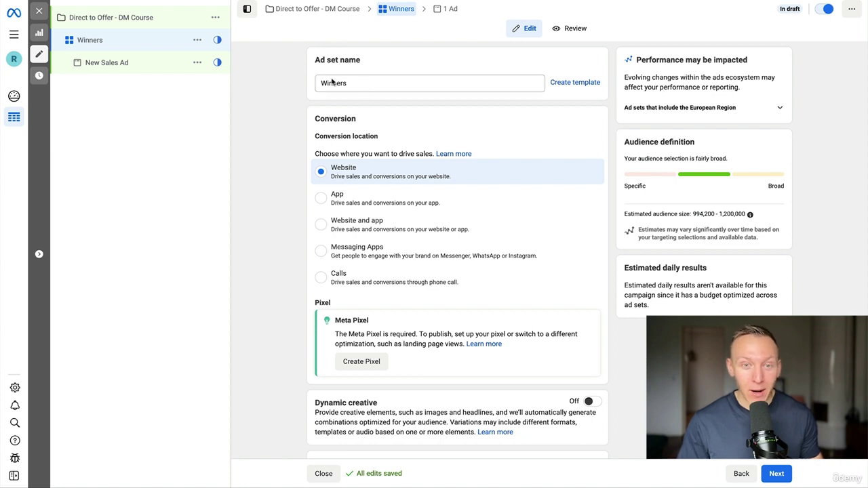
Choose Website as the conversion location for the Winners ad set.
scroll(339, 87, "down", 1)
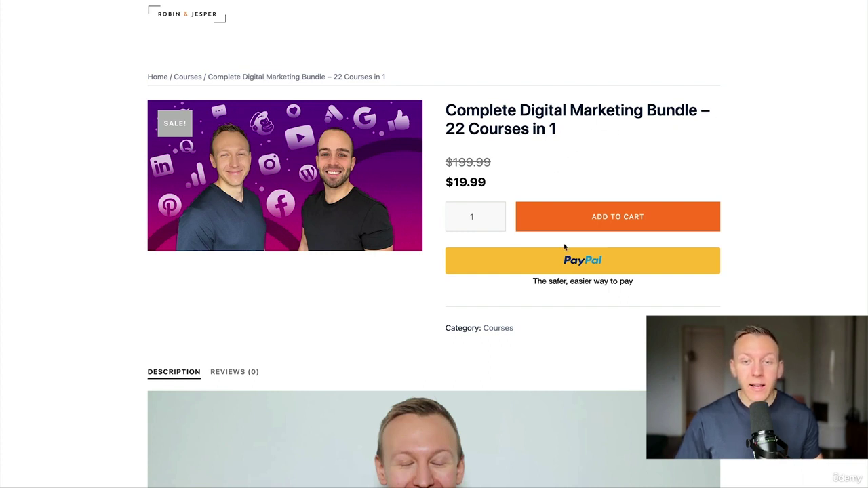
left_click(564, 221)
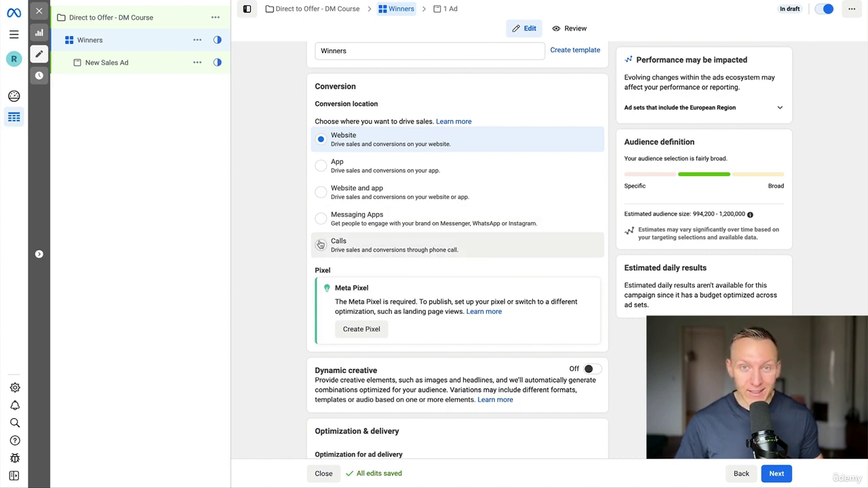
left_click(327, 148)
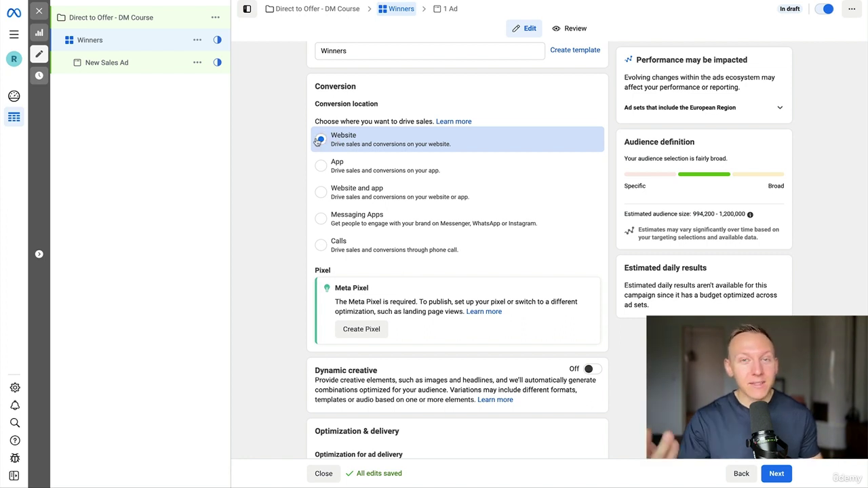
Create a Meta Pixel named "Robin & Jesper's Business Test Pixel" for the ad set.
scroll(386, 145, "down", 2)
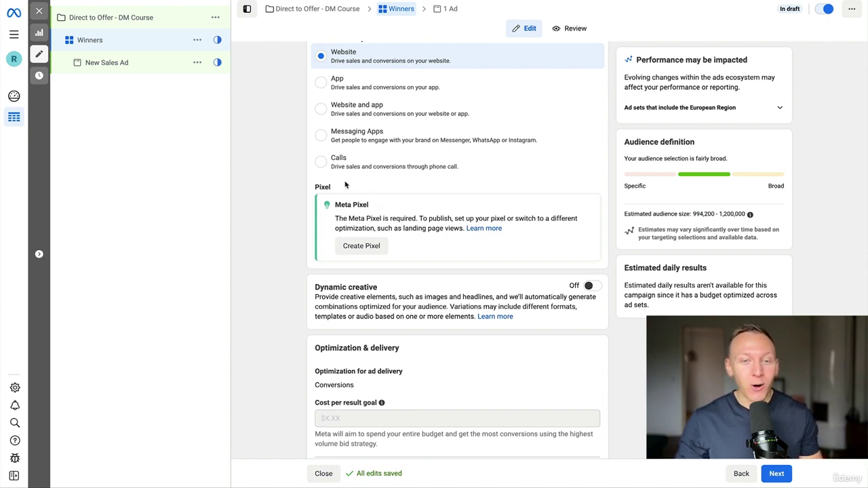
left_click(365, 246)
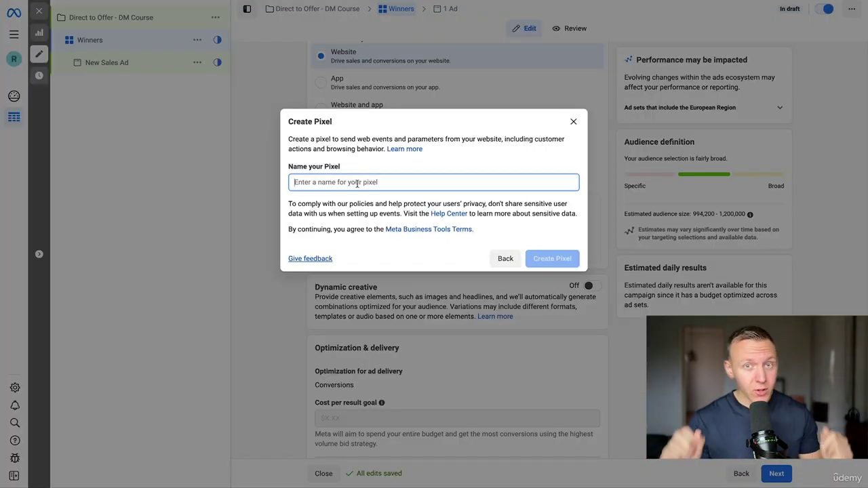
type("Robin &")
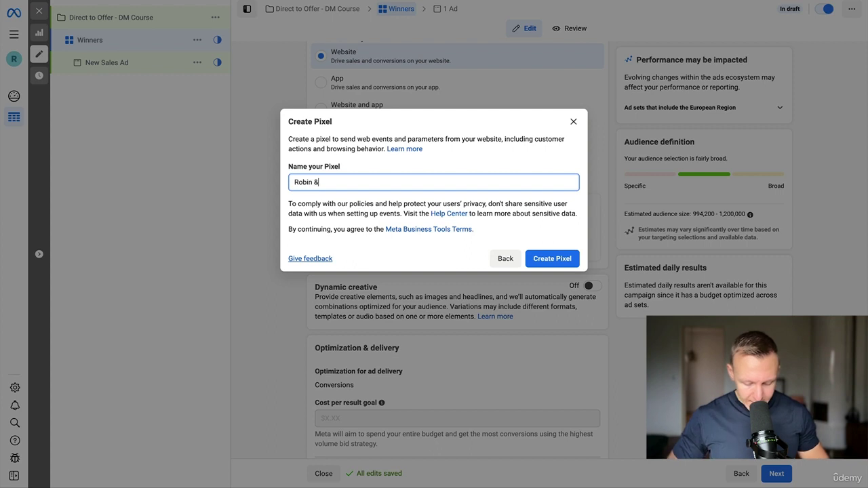
type(" Jesper's Busin")
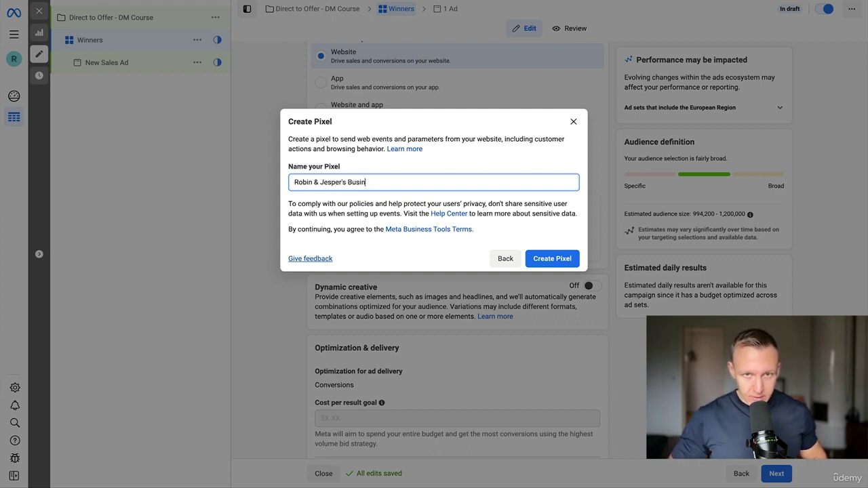
type("ess Test Pixel")
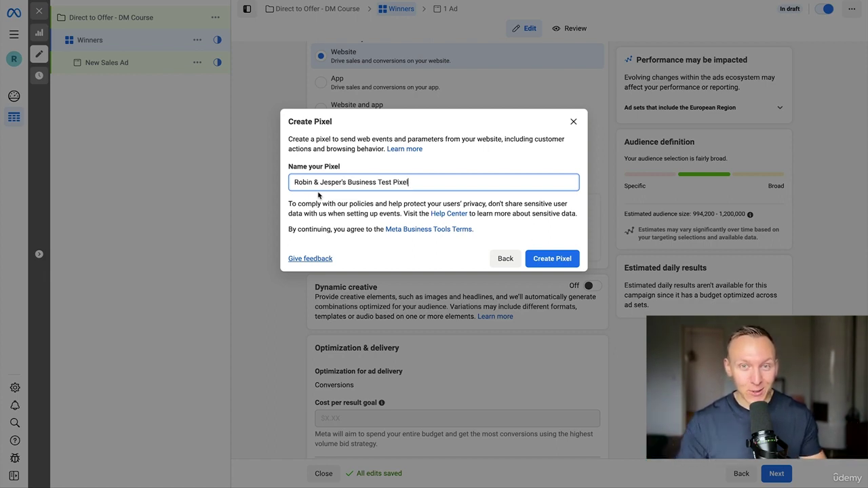
left_click(570, 264)
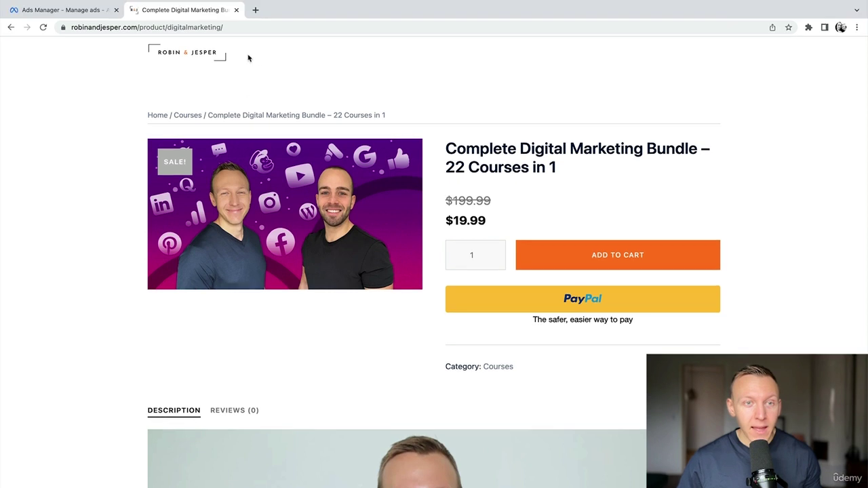
left_click(241, 27)
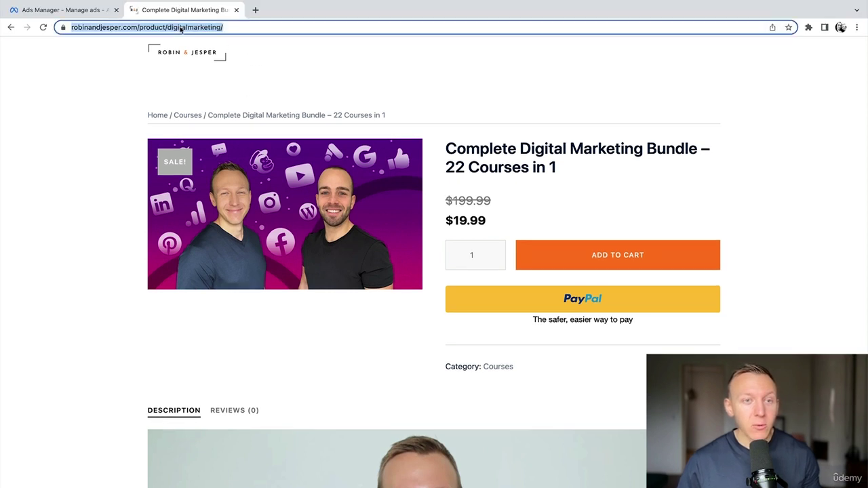
left_click(242, 27)
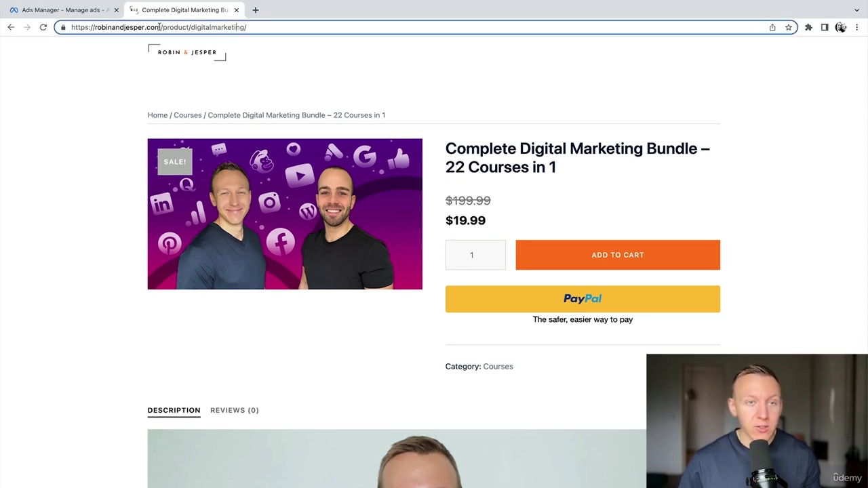
left_click_drag(162, 28, 70, 27)
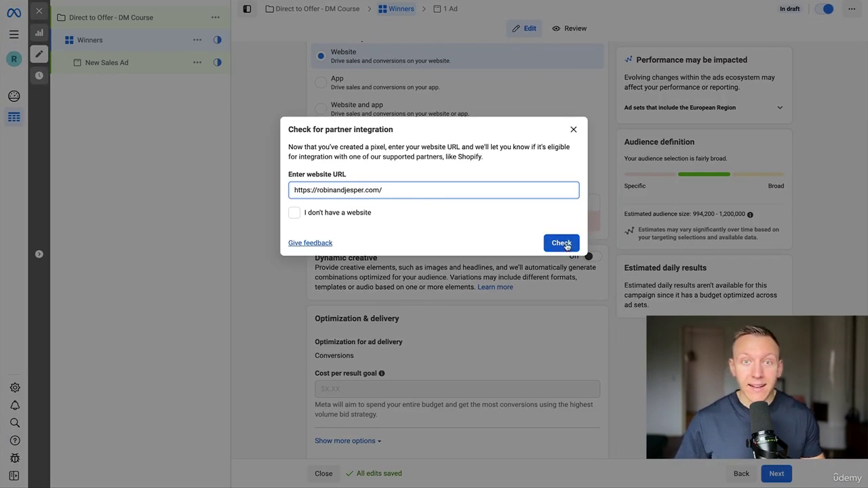
left_click(567, 245)
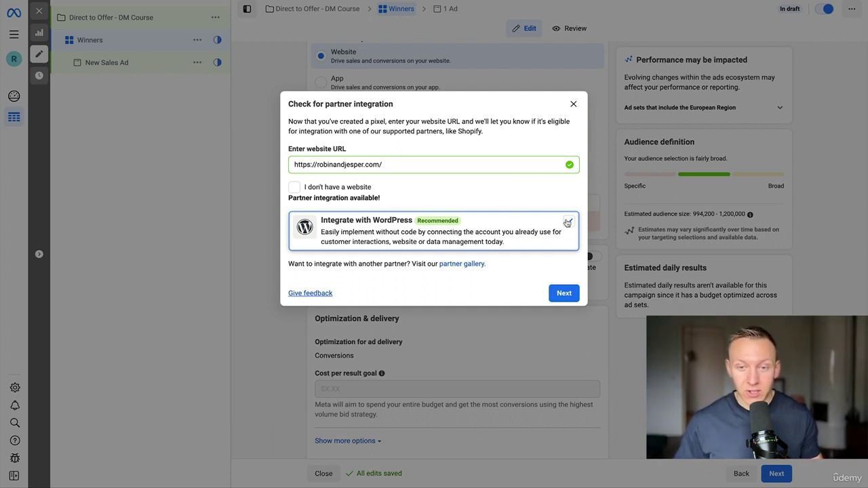
left_click(564, 295)
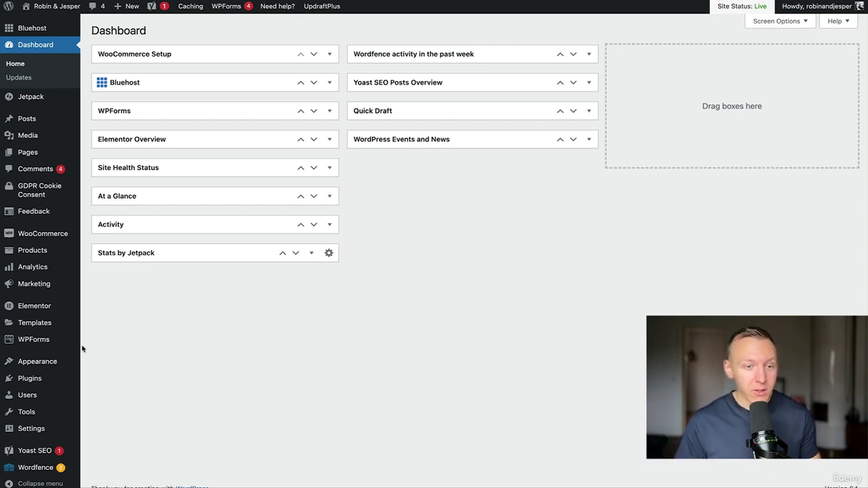
Search WordPress plugins for "facebook for wordpress", install and activate Facebook for WooCommerce, and complete the pixel wizard's Install Plugin stage.
mouse_move(40, 380)
left_click(106, 397)
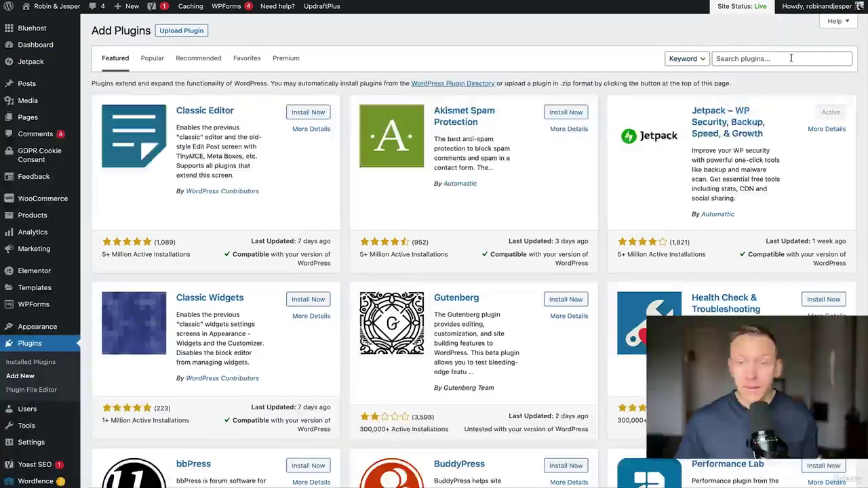
left_click(791, 59)
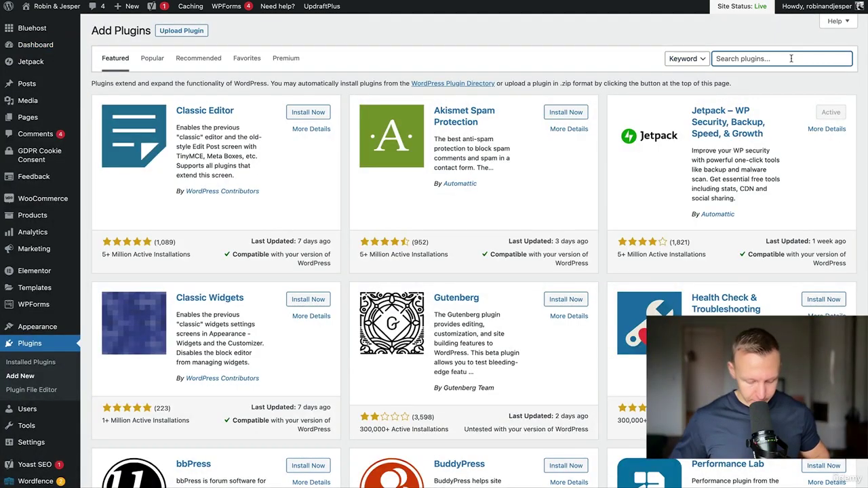
type("facebook for wordpress")
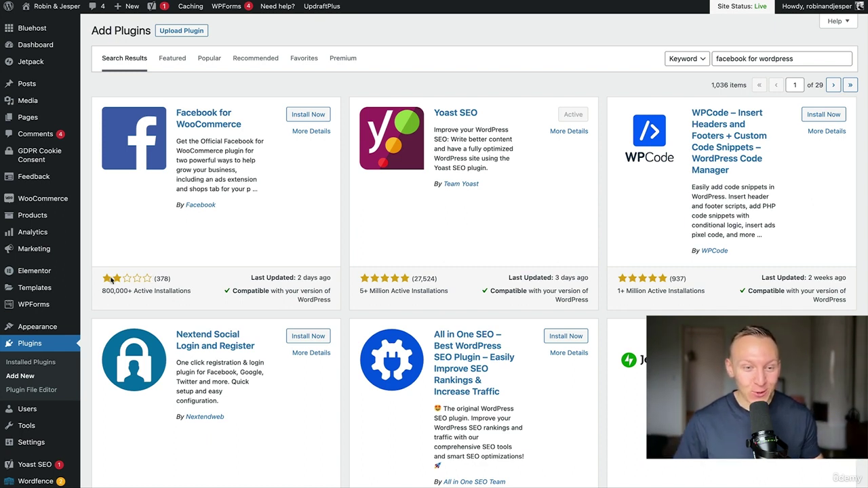
left_click(308, 115)
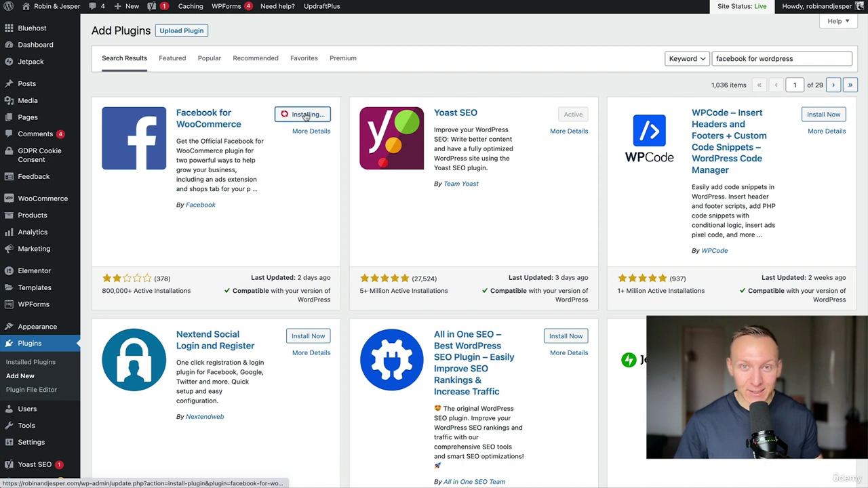
left_click(319, 115)
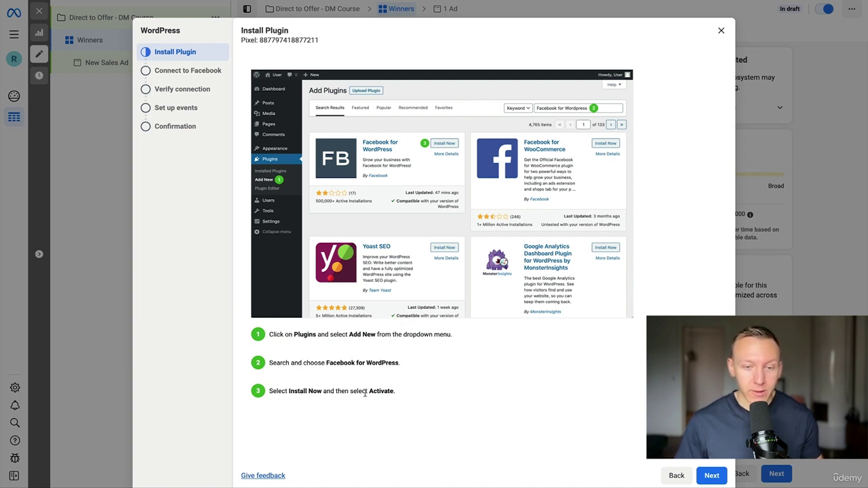
left_click(711, 476)
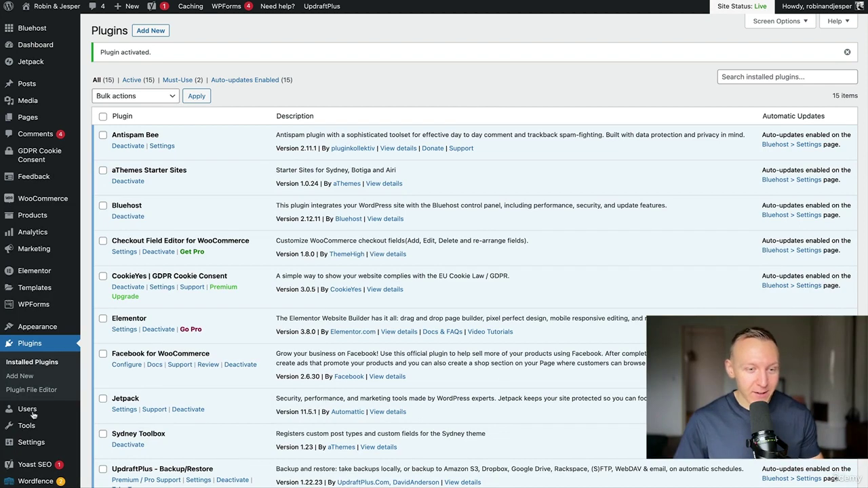
Start the Facebook connection from WordPress's Marketing section, switch to the required Facebook account, and agree to connect the WooCommerce integration.
mouse_move(32, 442)
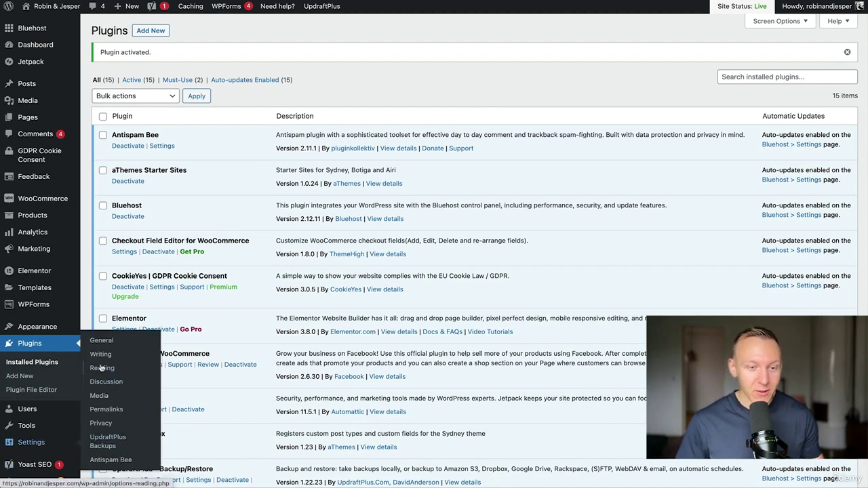
mouse_move(36, 251)
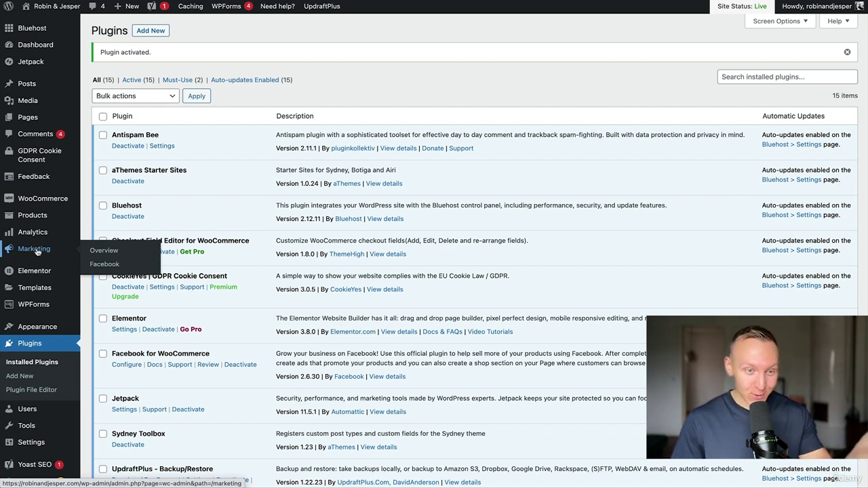
left_click(102, 264)
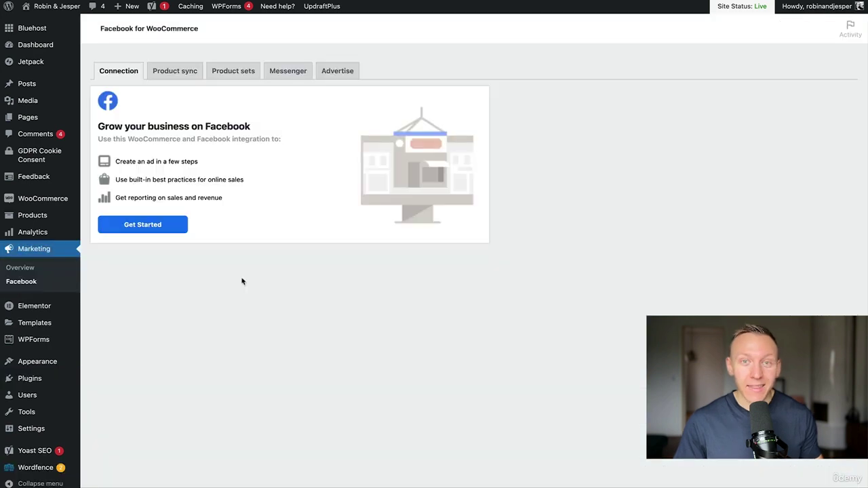
left_click(146, 224)
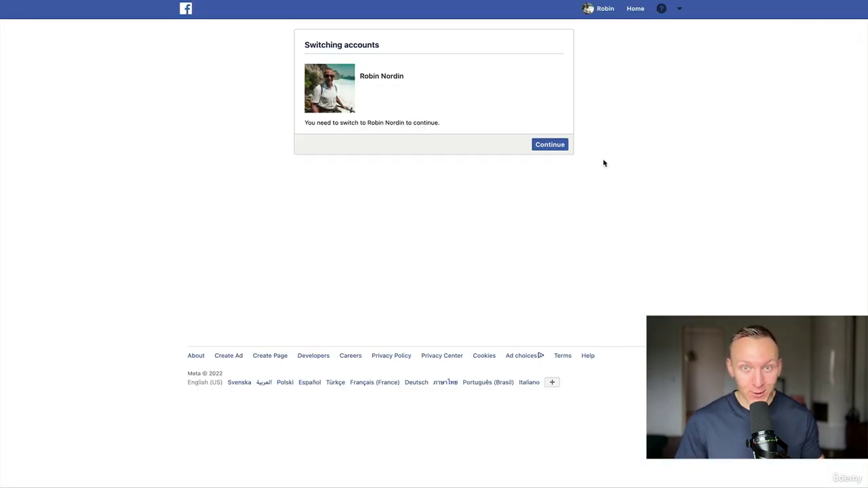
left_click(550, 145)
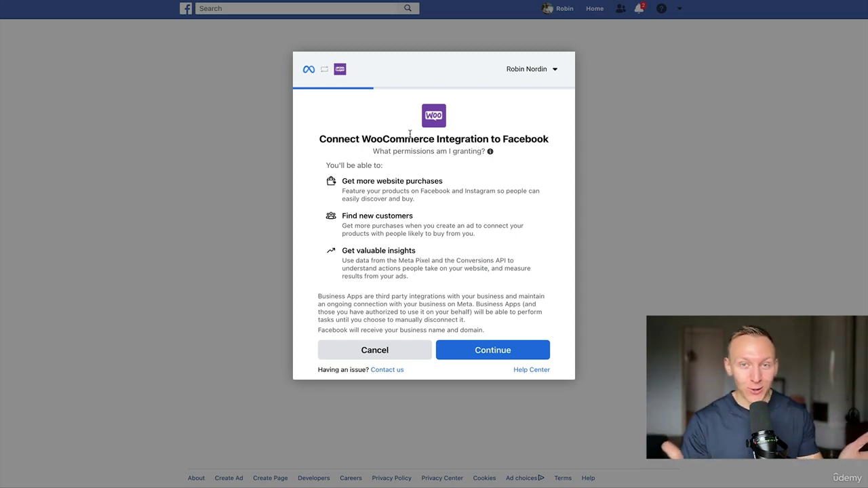
left_click(493, 350)
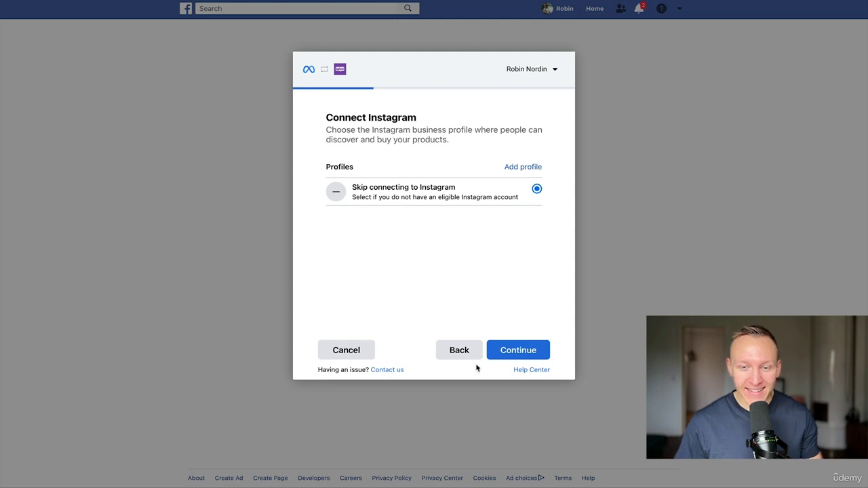
Skip connecting to Instagram, then create and select the product catalog "Robin & Jesper - Catalog".
left_click(524, 352)
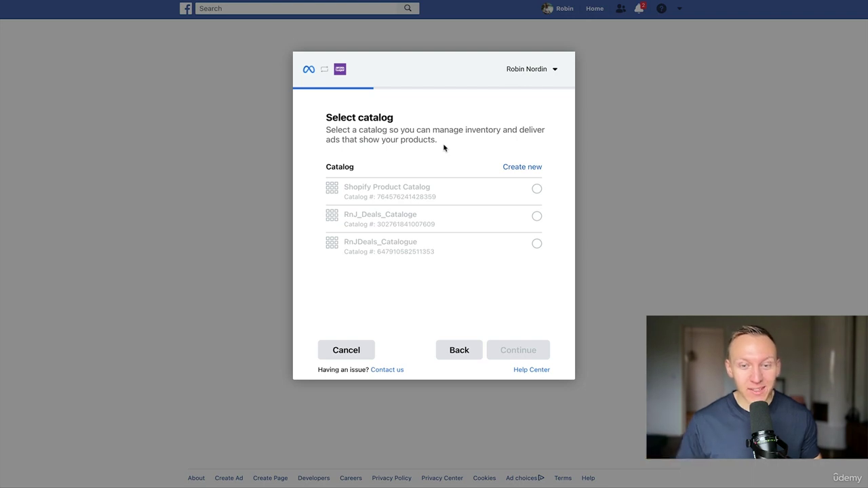
left_click(520, 168)
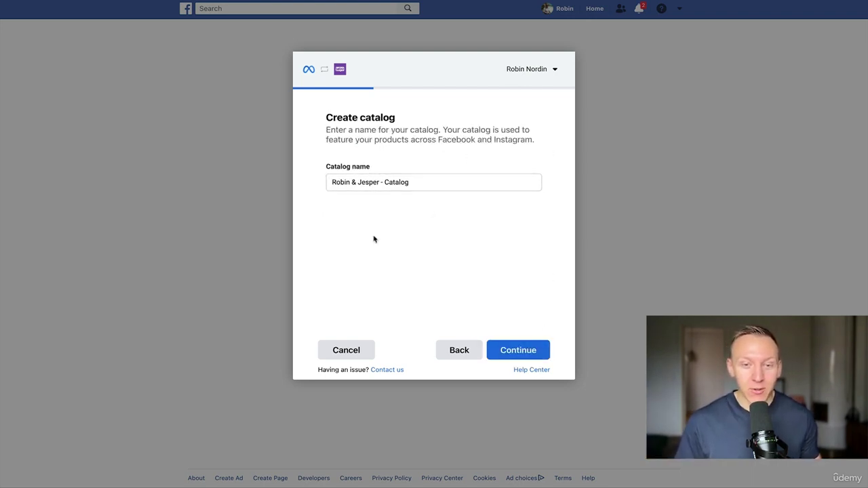
left_click(524, 353)
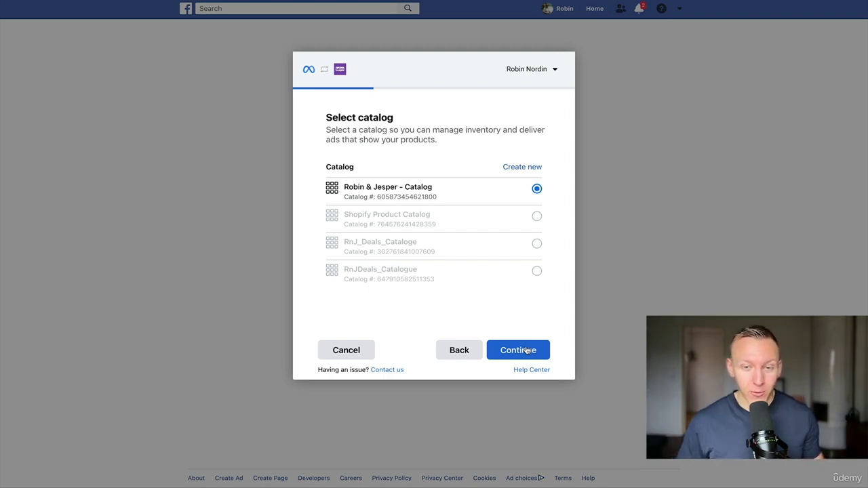
left_click(526, 350)
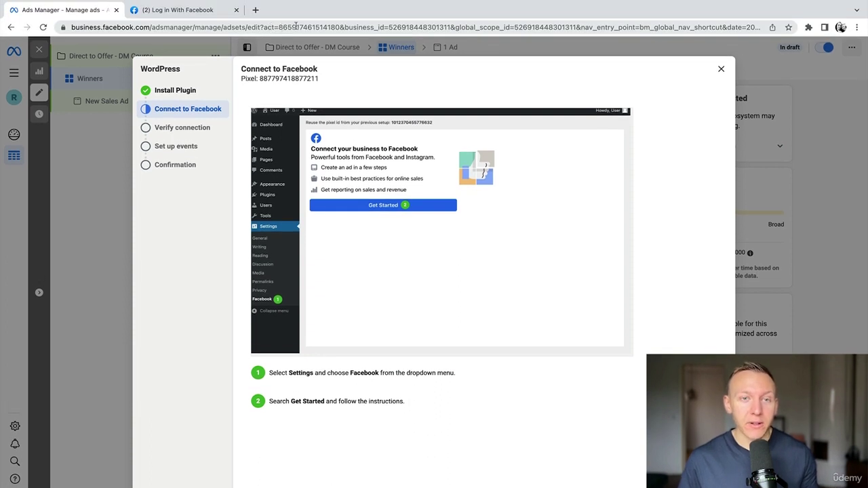
Identify the current ad account ID in the Ads Manager URL and choose the matching "Robin & Jesper's Business Ads" account for the connection.
left_click_drag(281, 31, 365, 26)
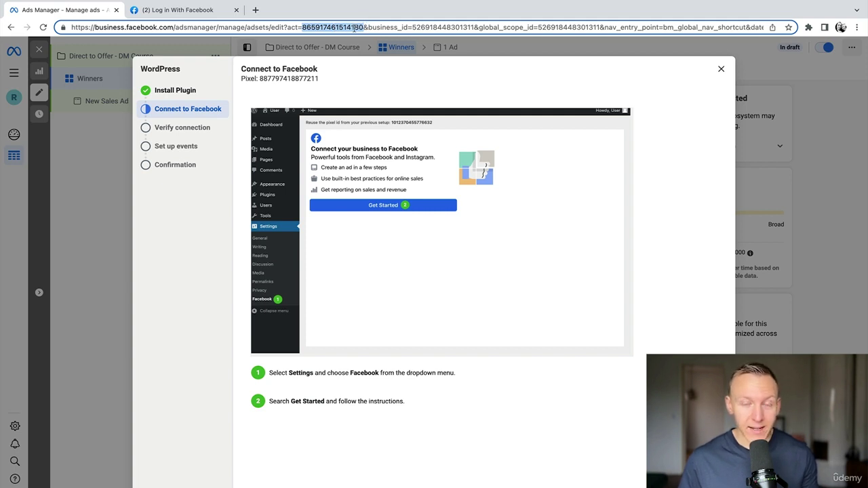
key("ctrl+Tab")
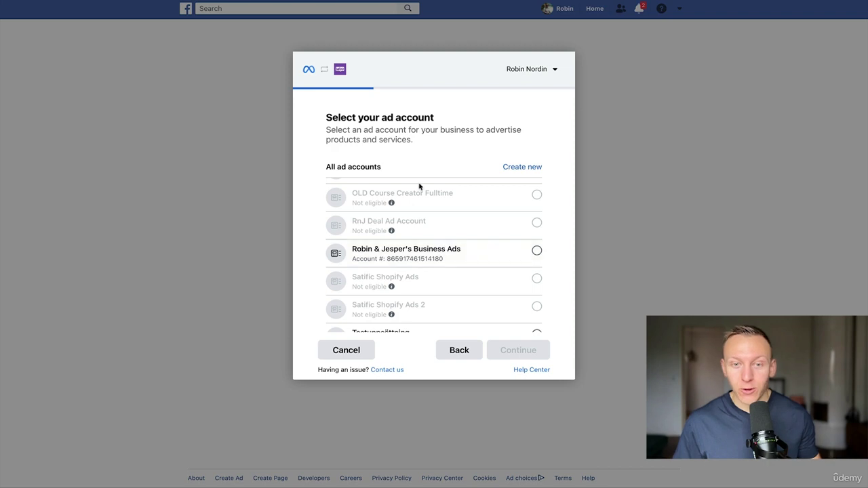
mouse_move(479, 194)
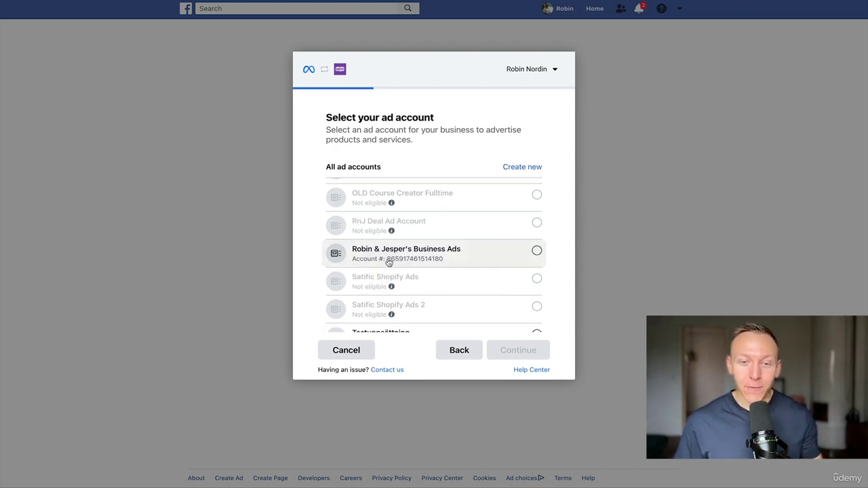
left_click(535, 250)
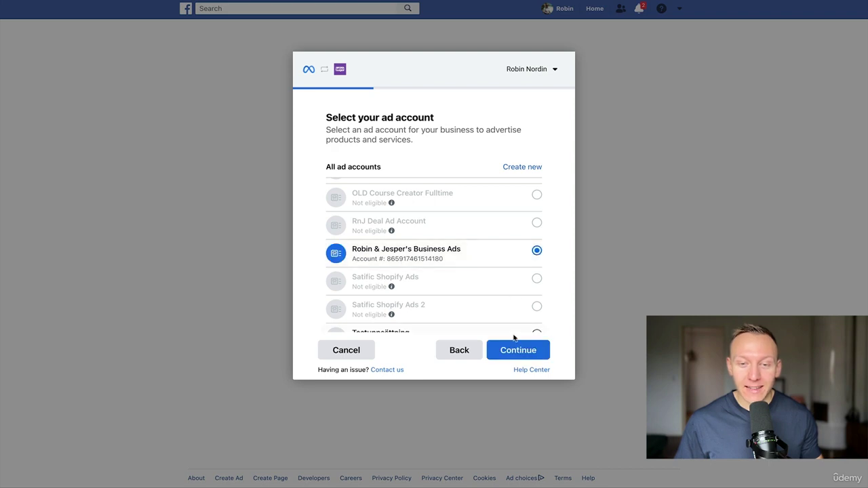
left_click(518, 350)
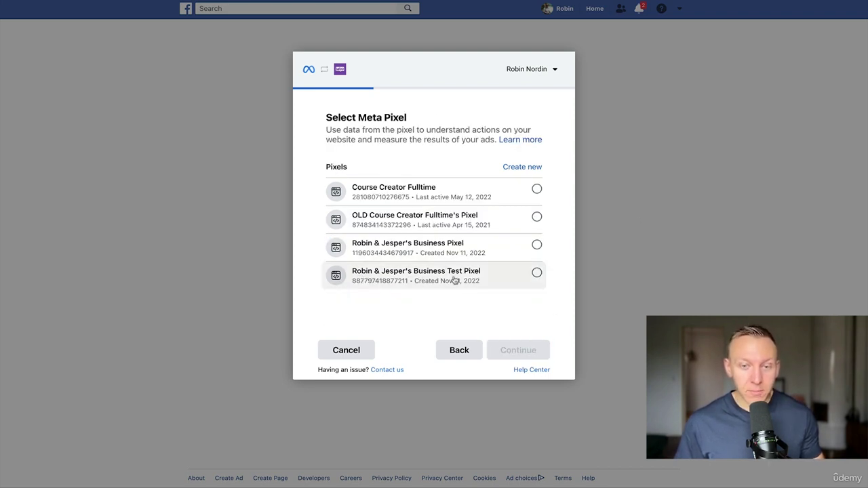
Select "Robin & Jesper's Business Test Pixel" as the Meta Pixel, review the WooCommerce Integration settings and confirm them with automatic advanced matching on.
left_click(536, 273)
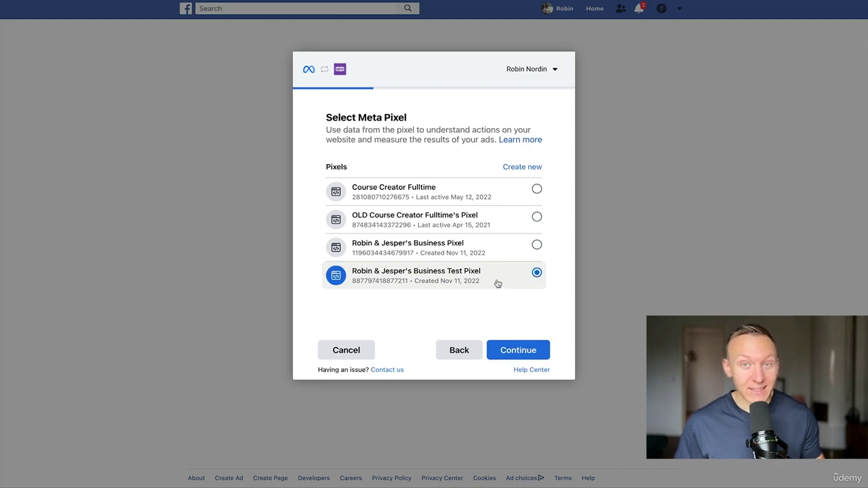
left_click(514, 351)
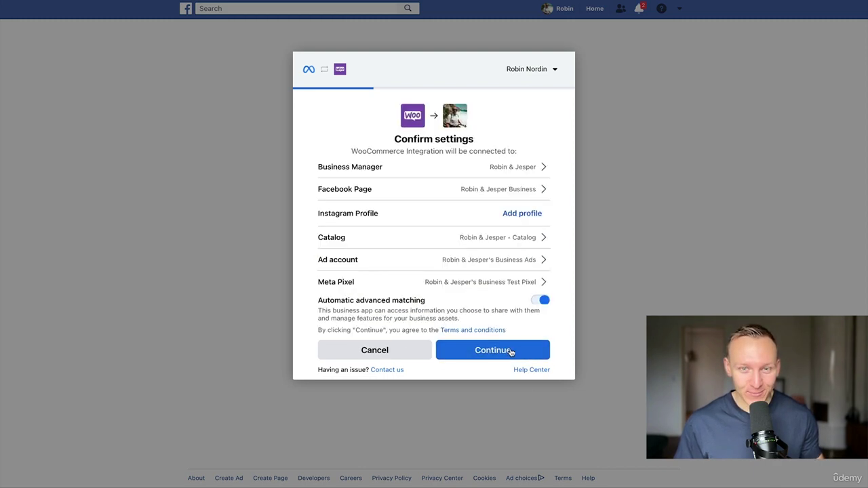
scroll(427, 210, "down", 2)
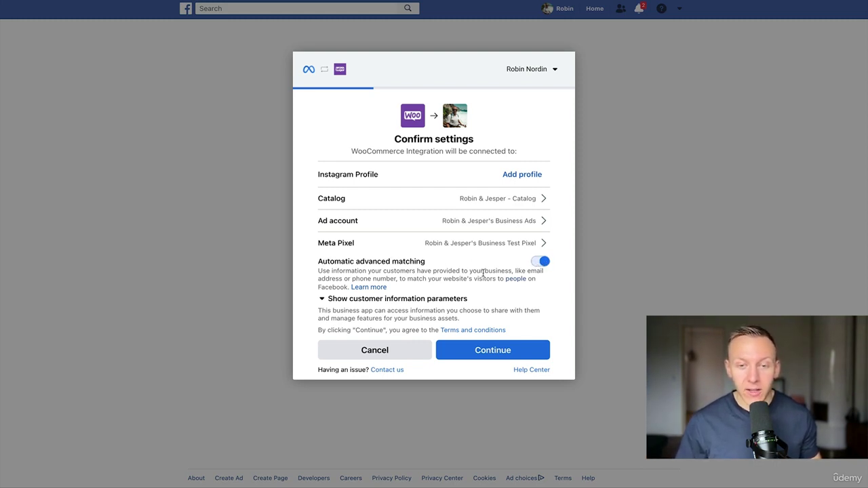
scroll(434, 244, "up", 2)
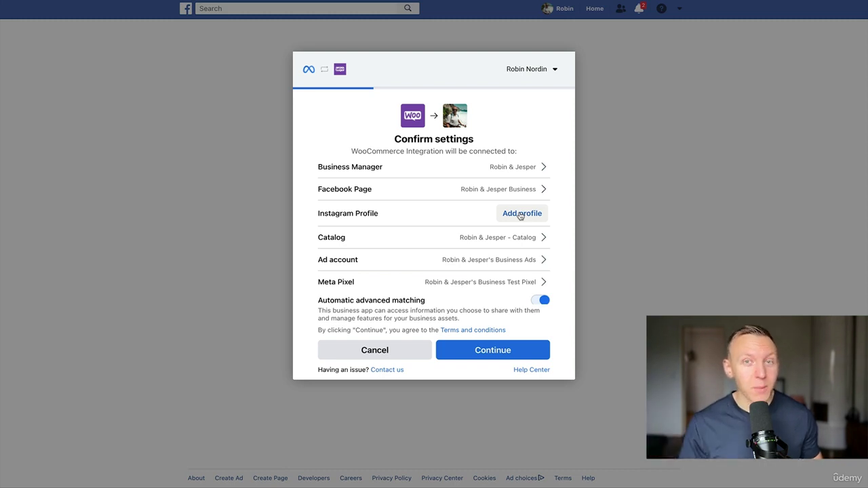
scroll(521, 216, "down", 2)
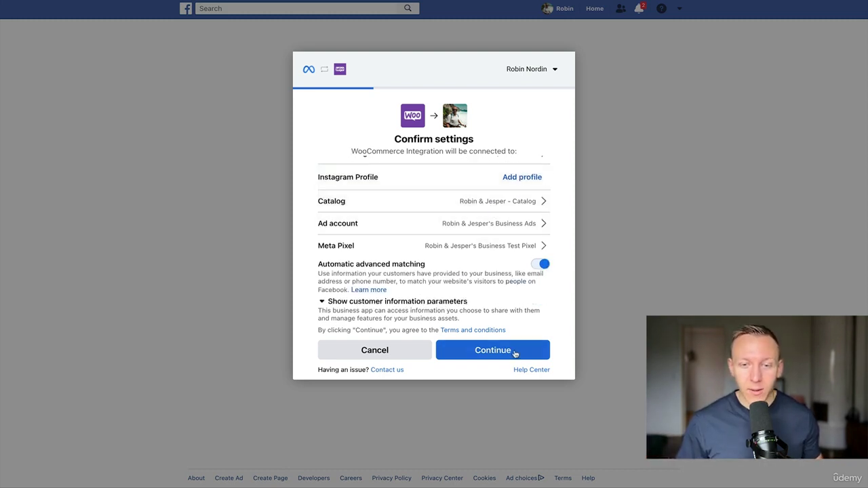
left_click(495, 354)
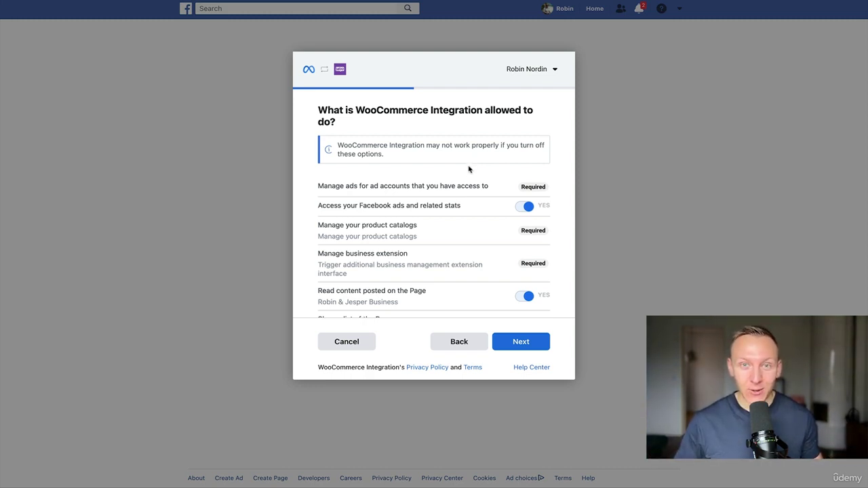
Accept all permissions for the WooCommerce Integration and finish the Facebook connection without creating an ad.
scroll(468, 287, "down", 2)
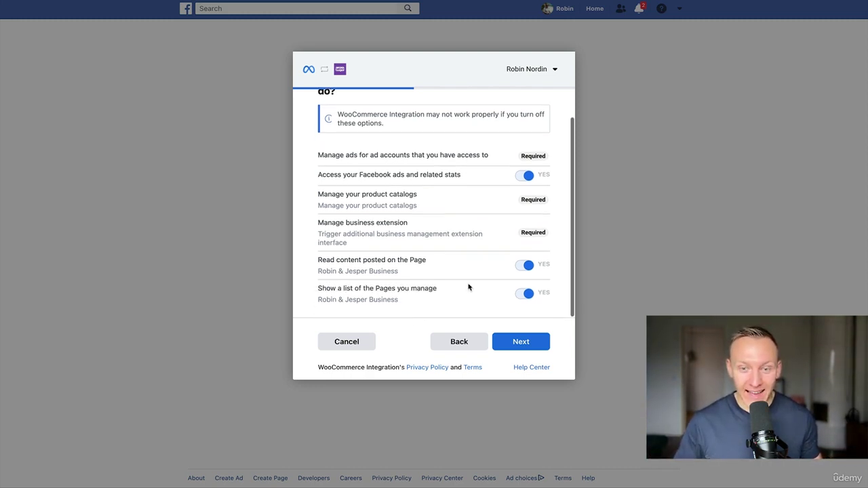
left_click(536, 345)
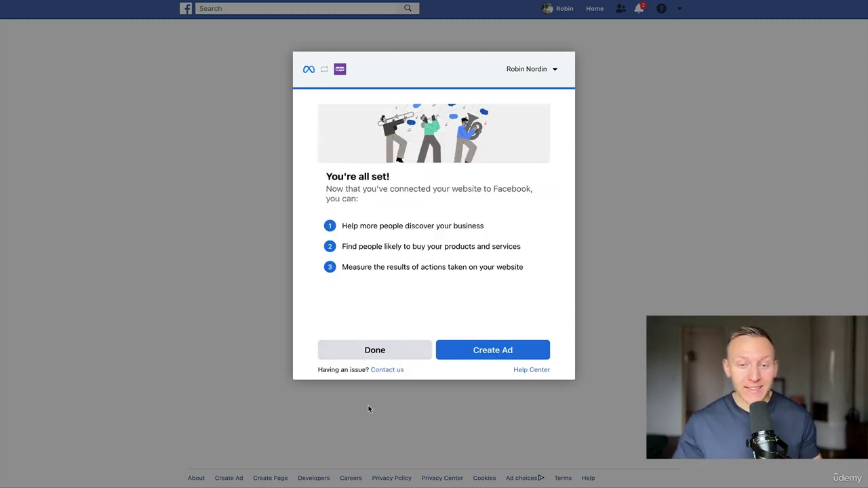
left_click(394, 351)
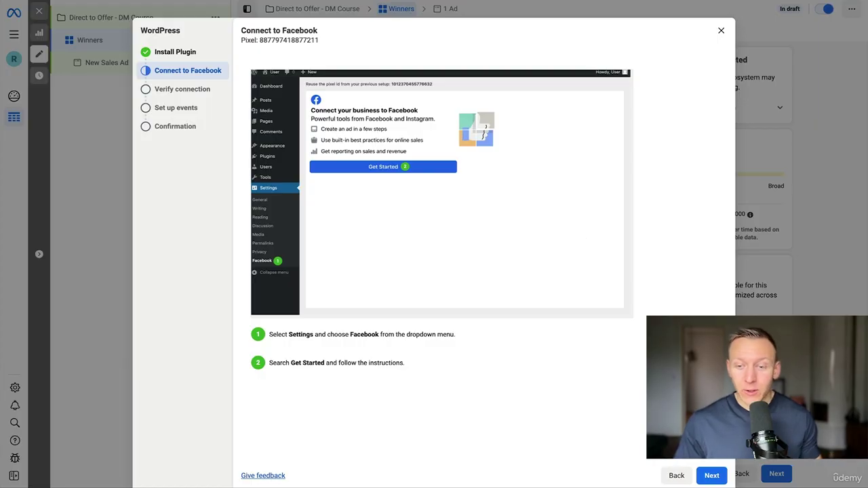
Complete the pixel wizard's Connect to Facebook stage and verify the connection by sending test traffic to robinandjesper.com.
left_click(710, 476)
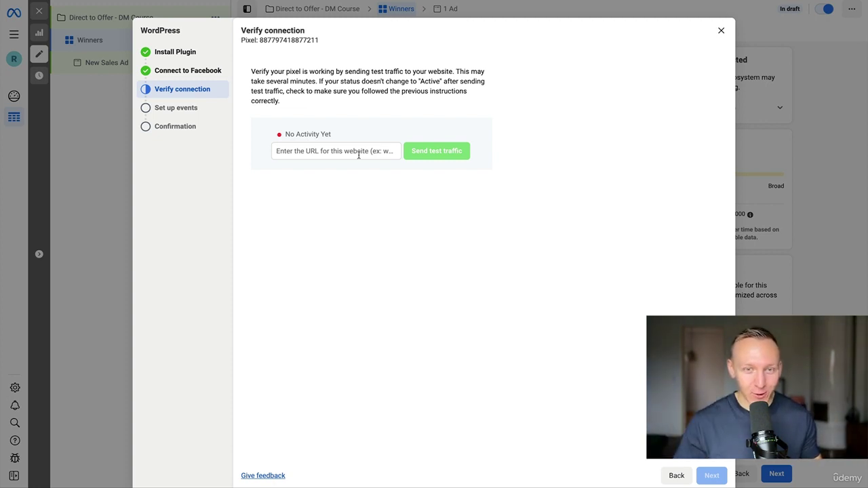
left_click(358, 151)
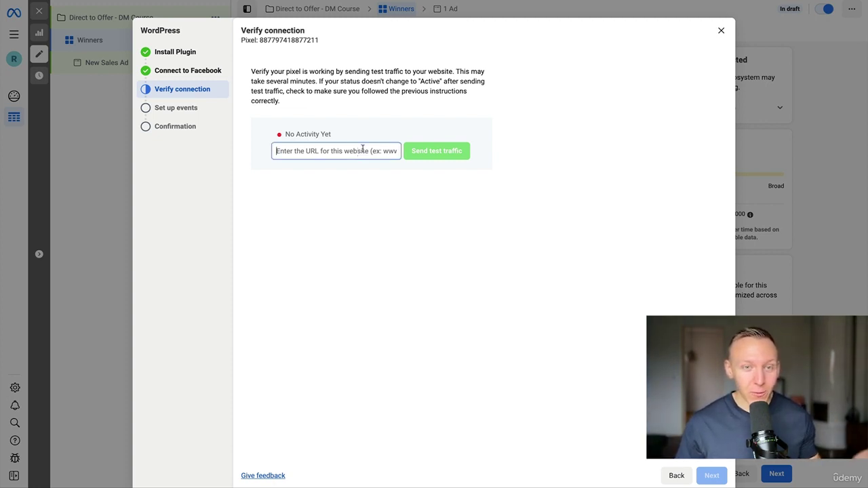
type("robinan")
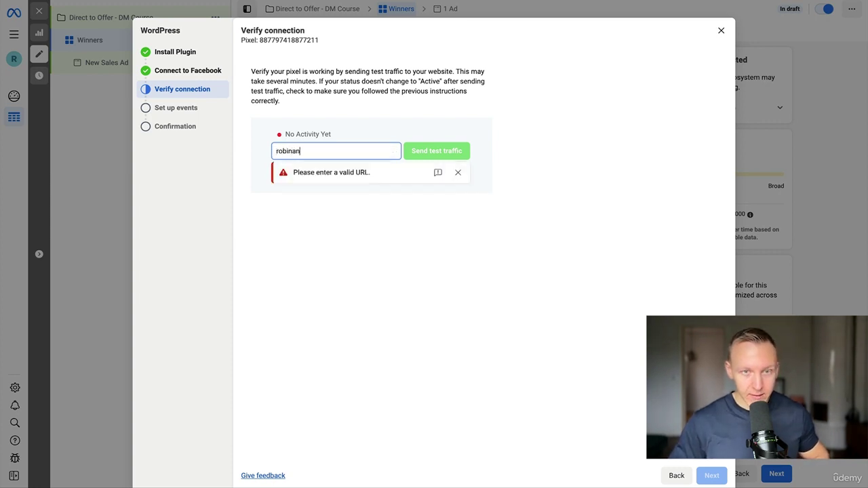
type("djesper.com")
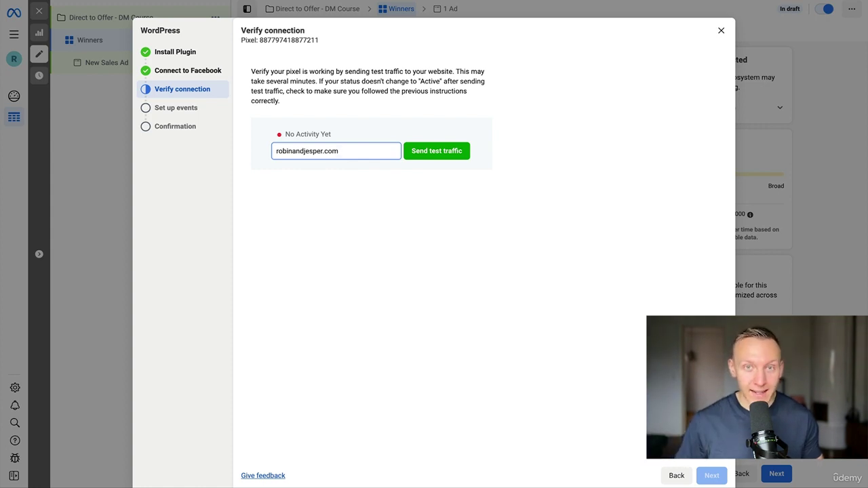
left_click(418, 150)
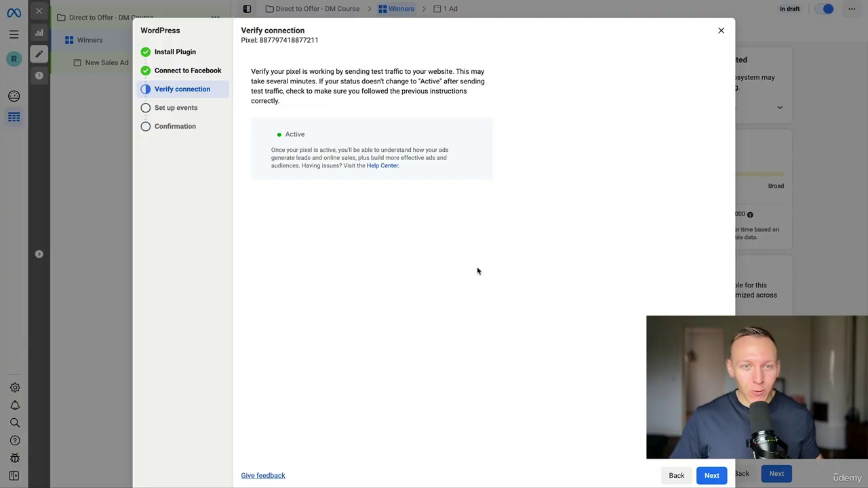
left_click(711, 476)
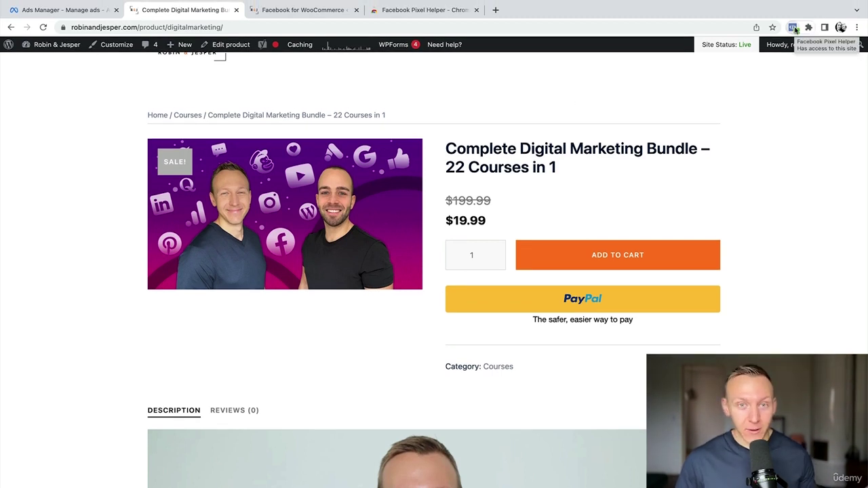
Inspect the pixel events with Facebook Pixel Helper on the product page and again after adding the Complete Digital Marketing Bundle to the cart.
left_click(795, 29)
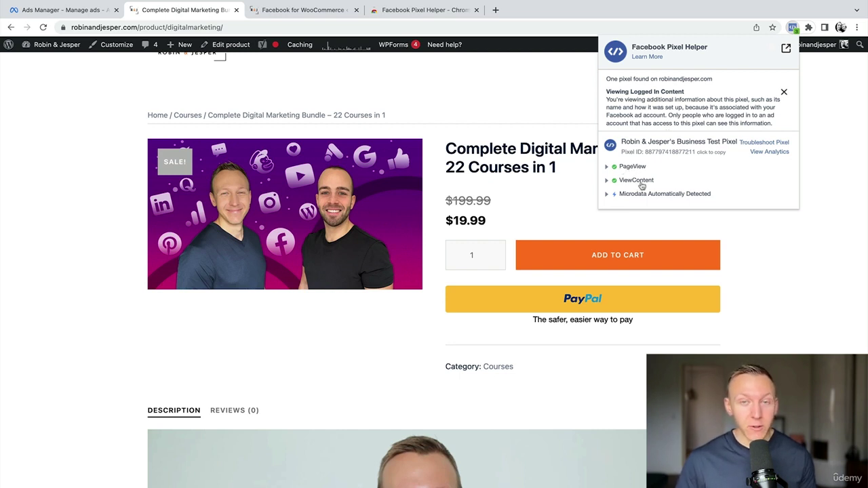
left_click(536, 93)
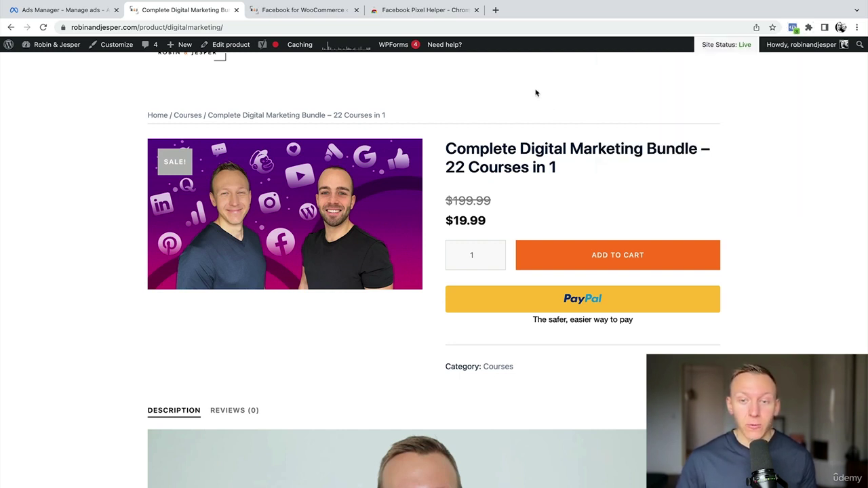
left_click(634, 261)
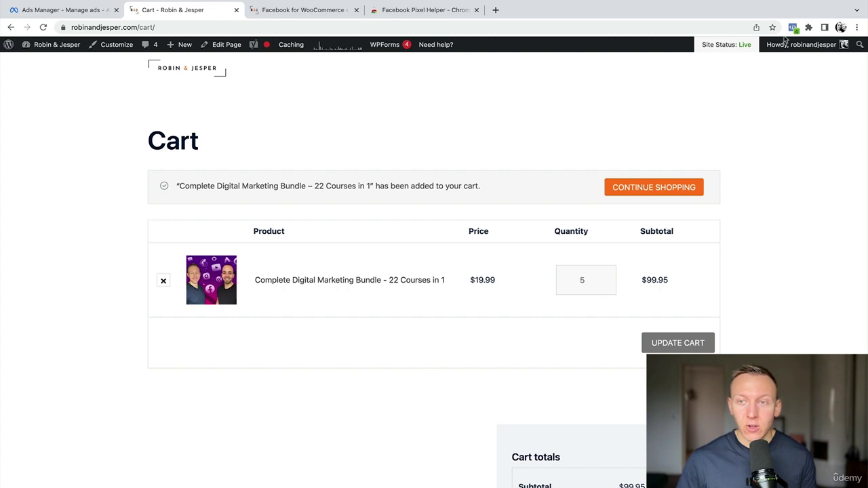
left_click(793, 27)
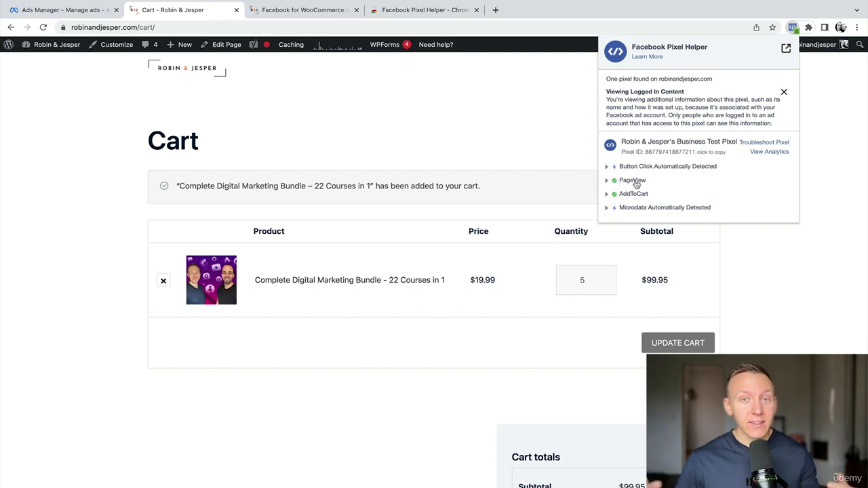
left_click(568, 249)
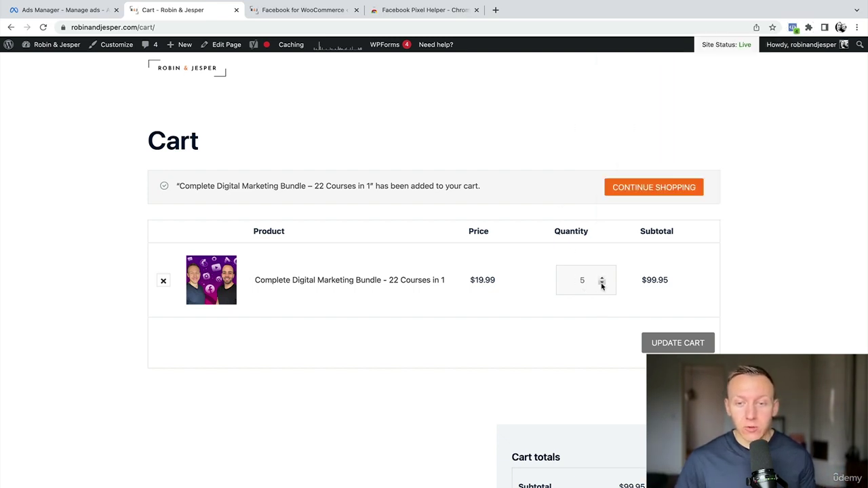
Set the Complete Digital Marketing Bundle's quantity to 1 and update the cart.
left_click(602, 284)
left_click(601, 284)
left_click(652, 343)
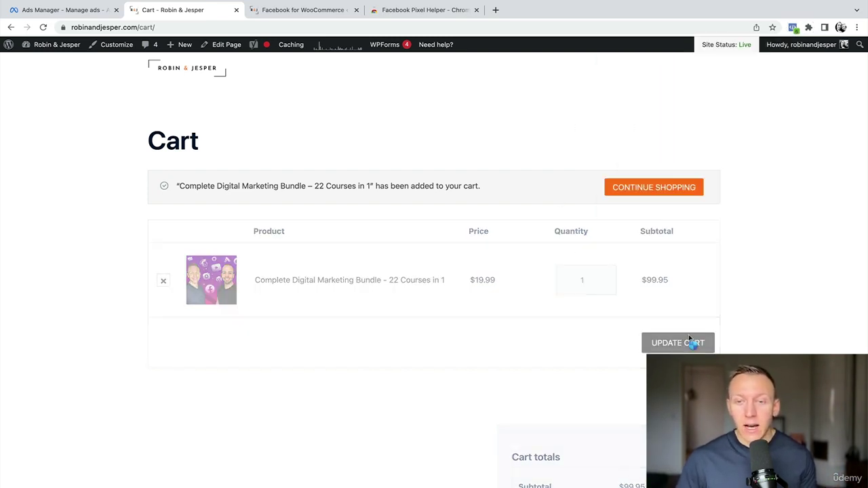
scroll(467, 319, "down", 1)
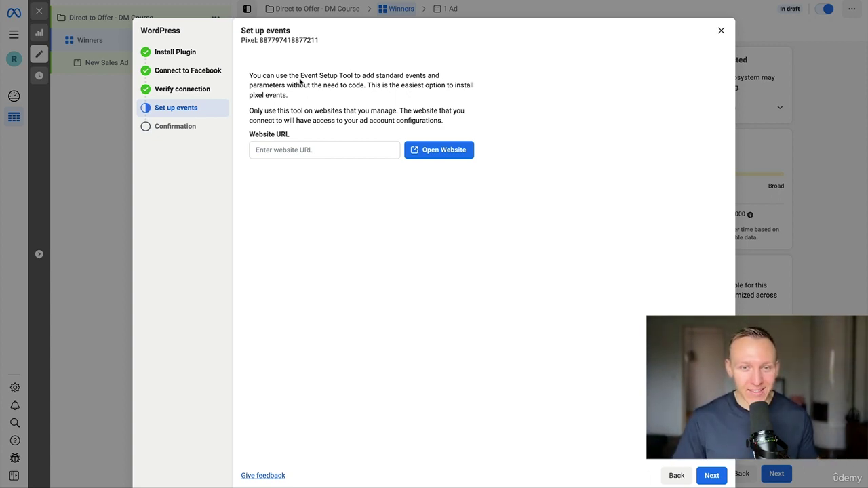
Finish the WordPress pixel wizard without adding extra events and select "Robin & Jesper's Business Test Pixel" for the Winners ad set.
left_click(711, 476)
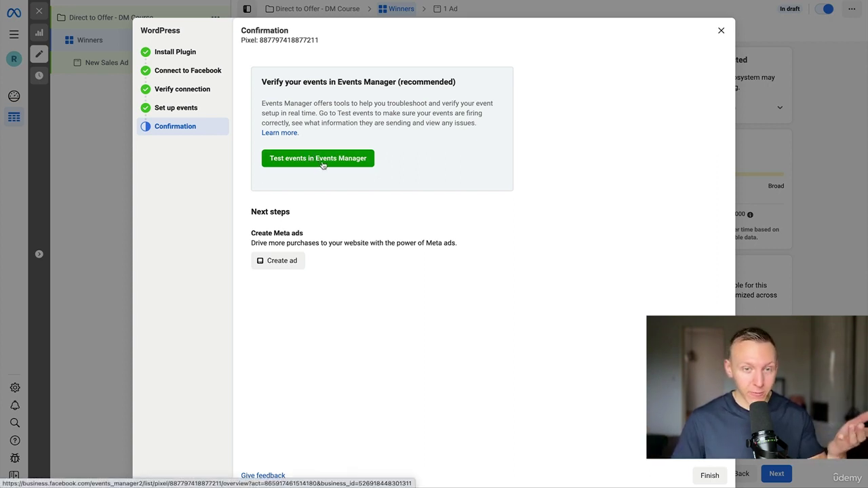
left_click(709, 476)
left_click(370, 254)
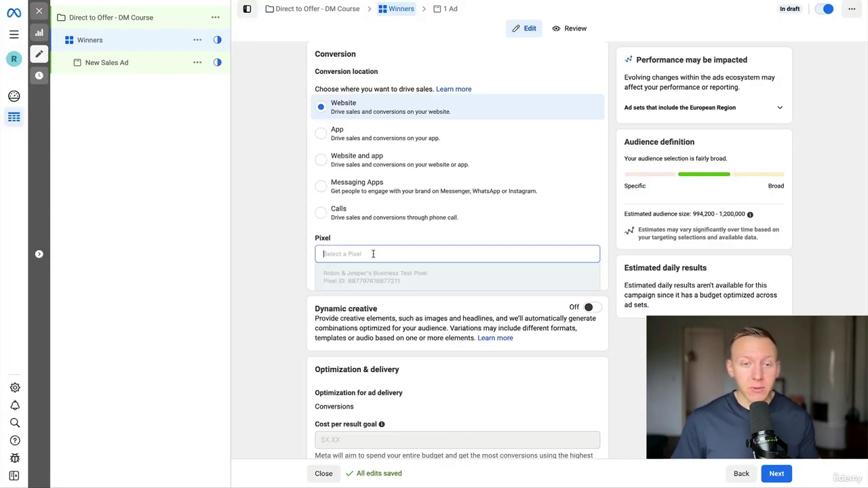
left_click(378, 275)
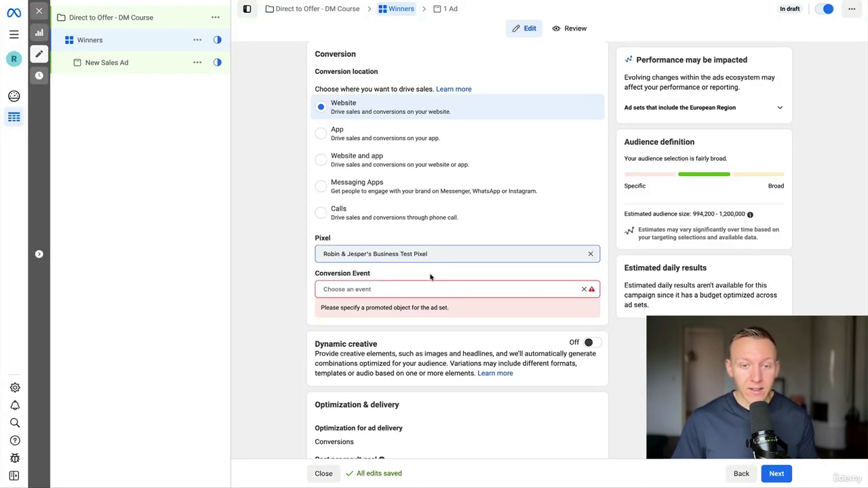
Set the Winners ad set's conversion event to Purchase and read the pixel readiness notice.
scroll(427, 254, "down", 1)
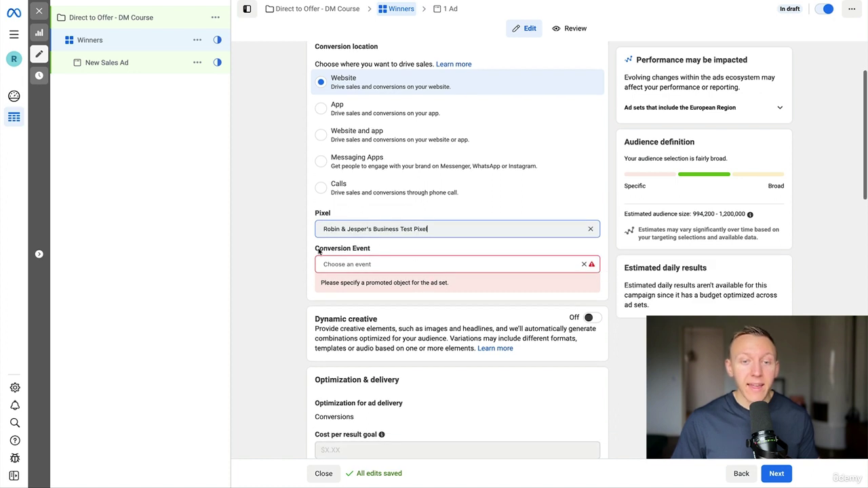
left_click(379, 262)
scroll(424, 282, "down", 2)
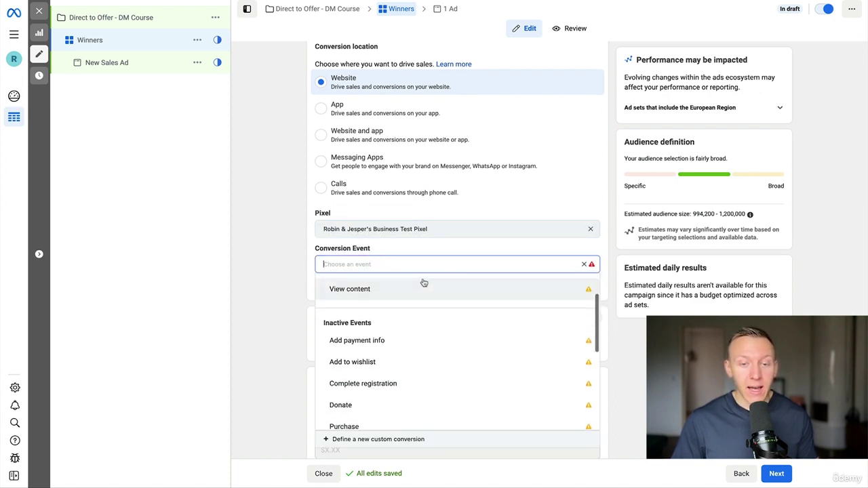
scroll(428, 331, "down", 2)
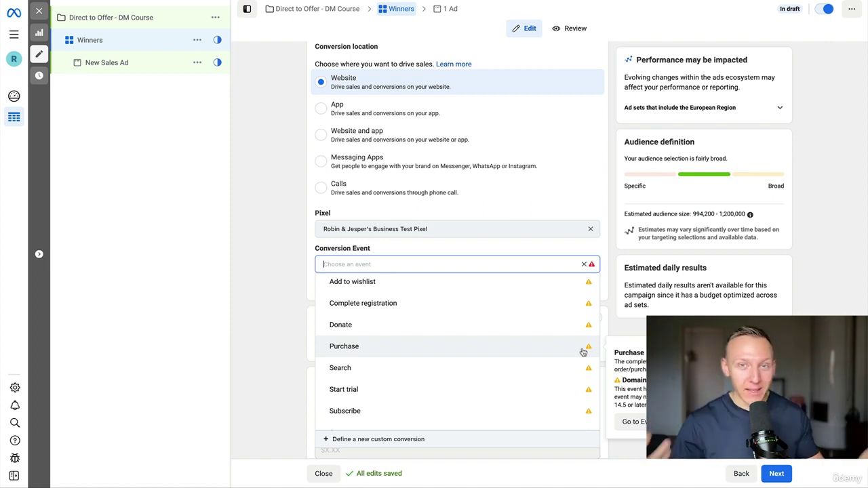
left_click(400, 348)
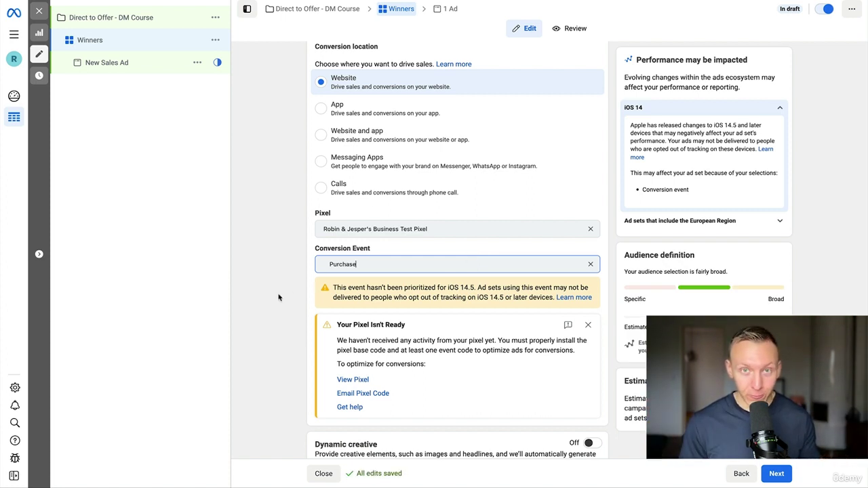
left_click(294, 324)
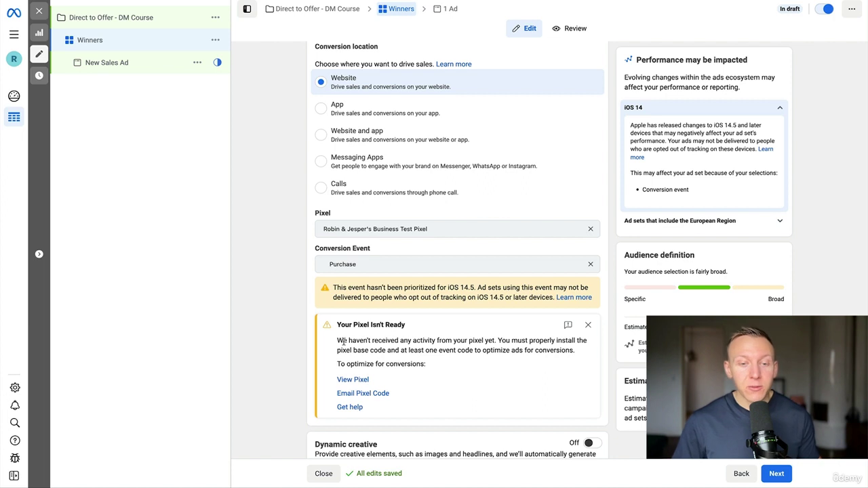
left_click_drag(343, 341, 565, 350)
left_click(480, 348)
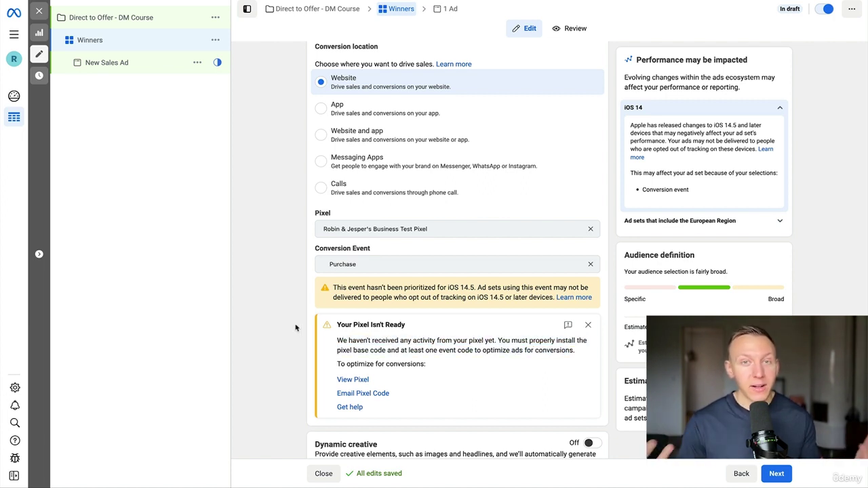